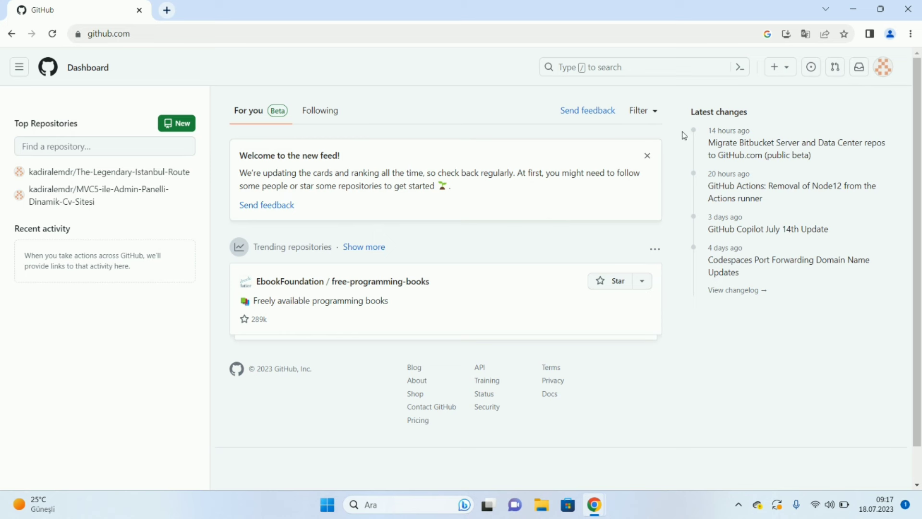
# Search the computer for github and launch GitHub Desktop.
pyautogui.click(430, 505)
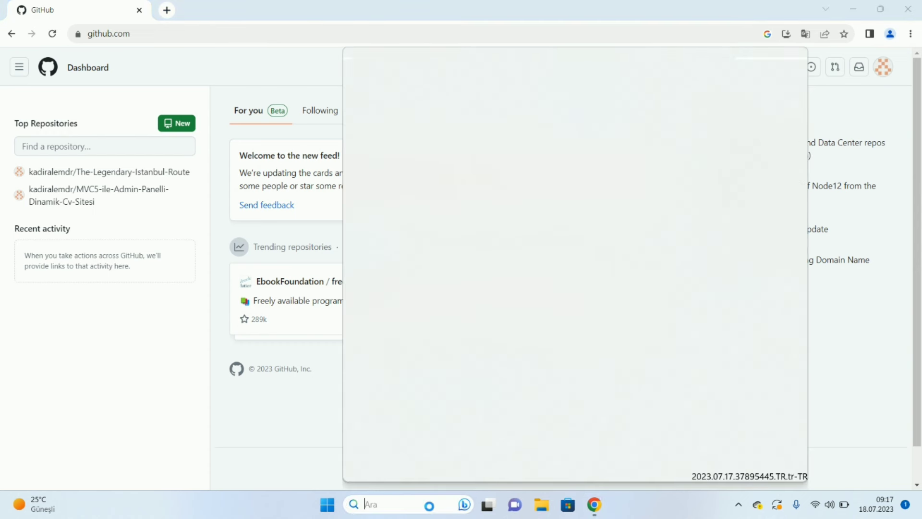
pyautogui.write('github')
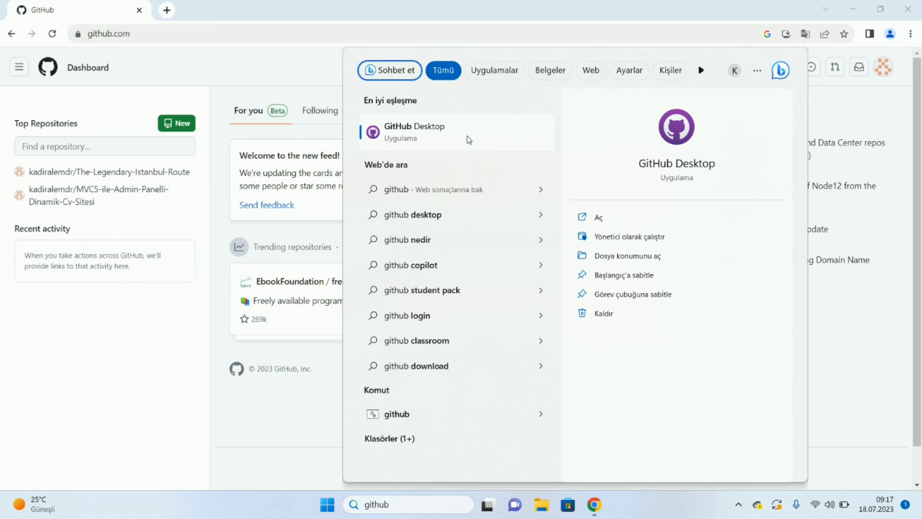
pyautogui.click(469, 139)
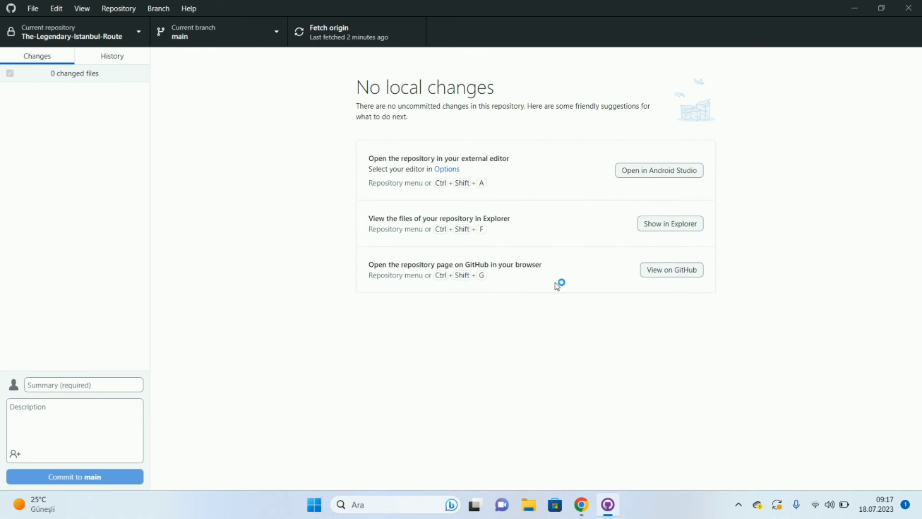
# Switch to Chrome, search Google for github desktop in a new tab, and view the official GitHub Desktop download page.
pyautogui.click(581, 504)
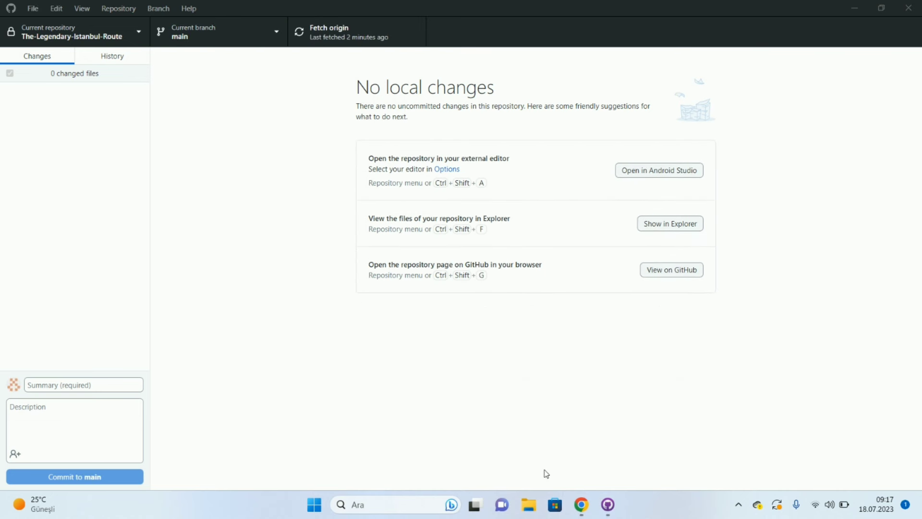
pyautogui.click(578, 471)
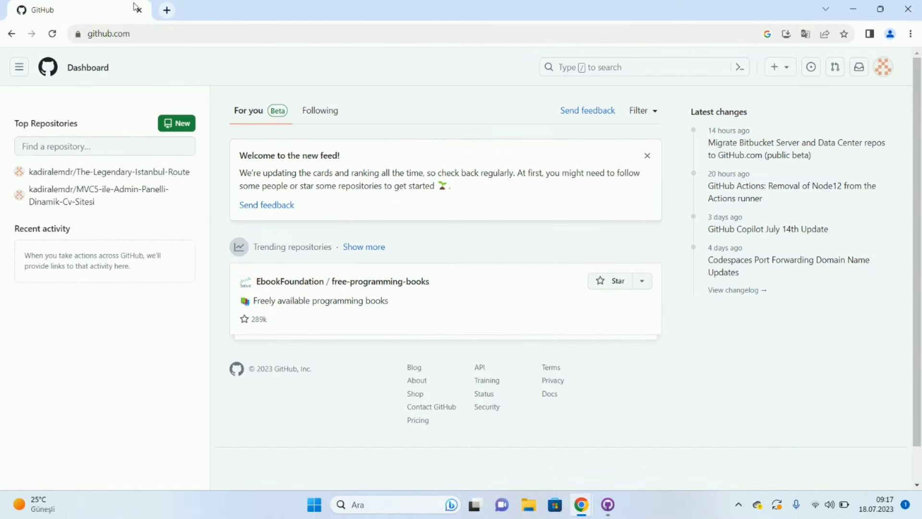
pyautogui.click(166, 11)
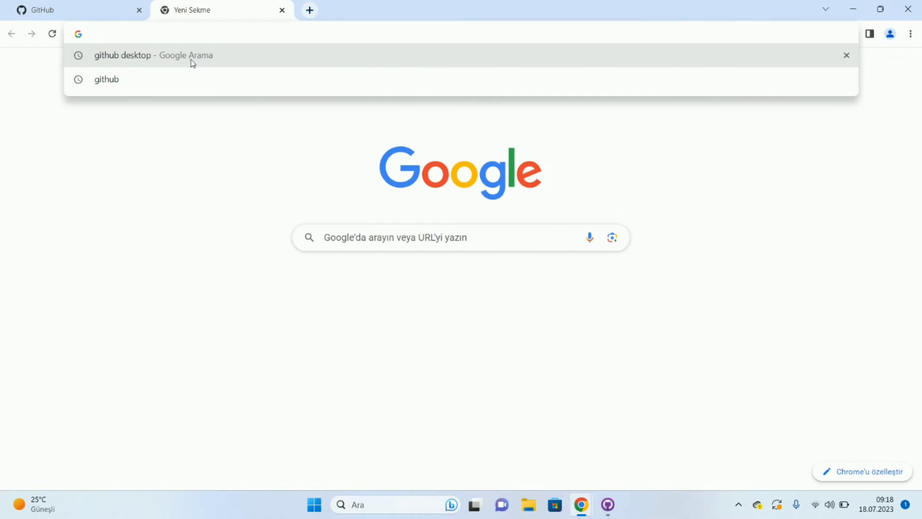
pyautogui.click(192, 56)
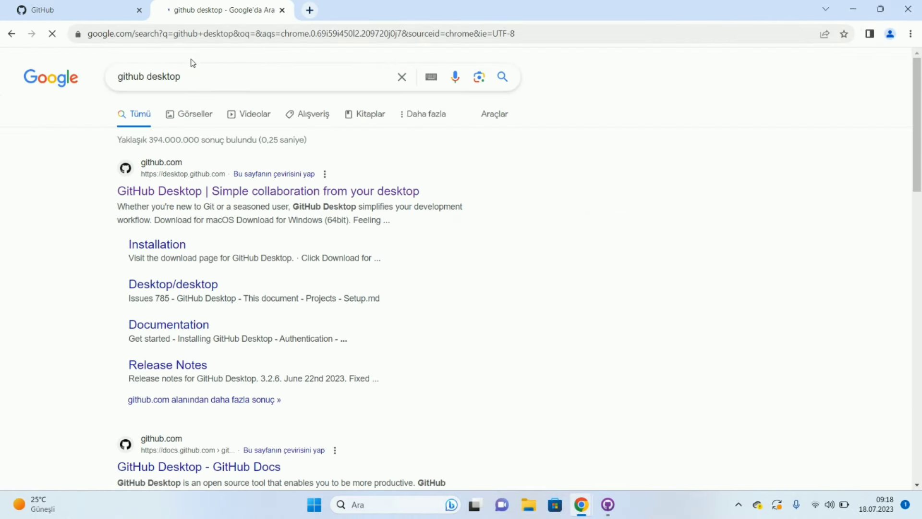
pyautogui.click(211, 191)
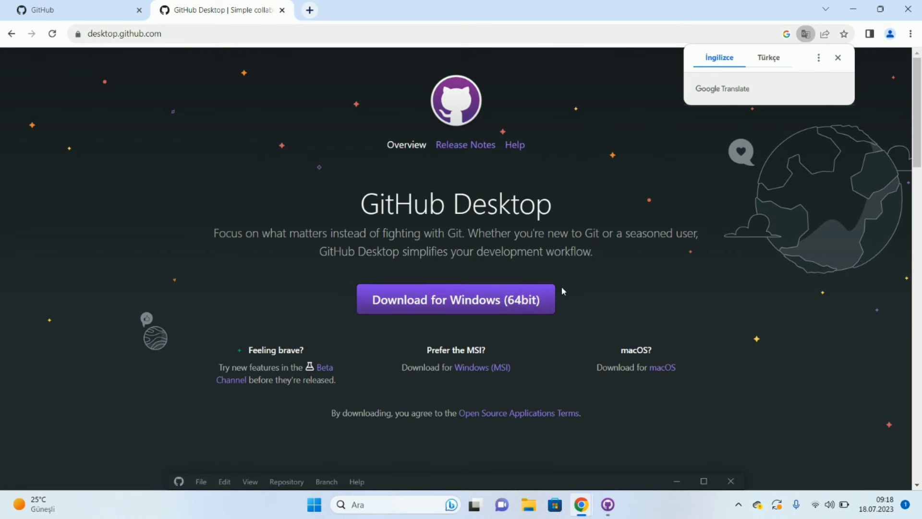
# Switch back to GitHub Desktop and start a new repository with the name İnclude Run.
pyautogui.moveTo(608, 504)
pyautogui.click(580, 460)
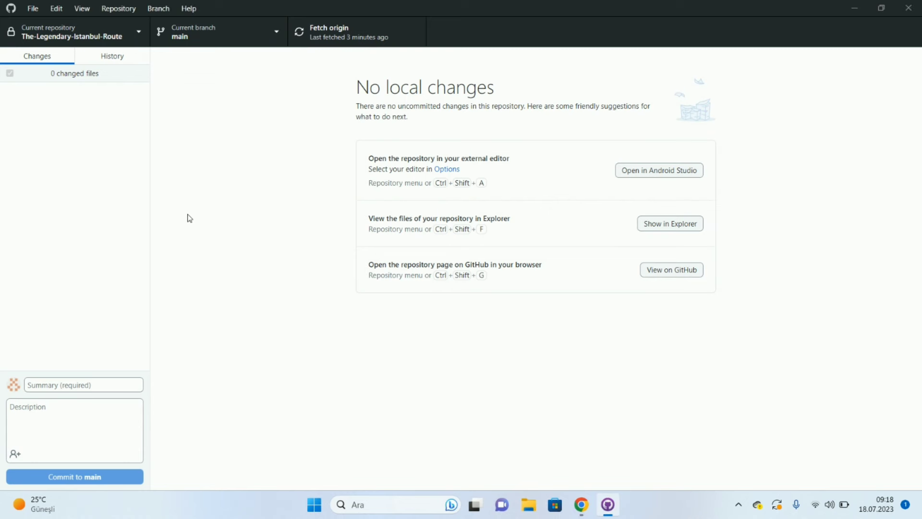
pyautogui.click(34, 11)
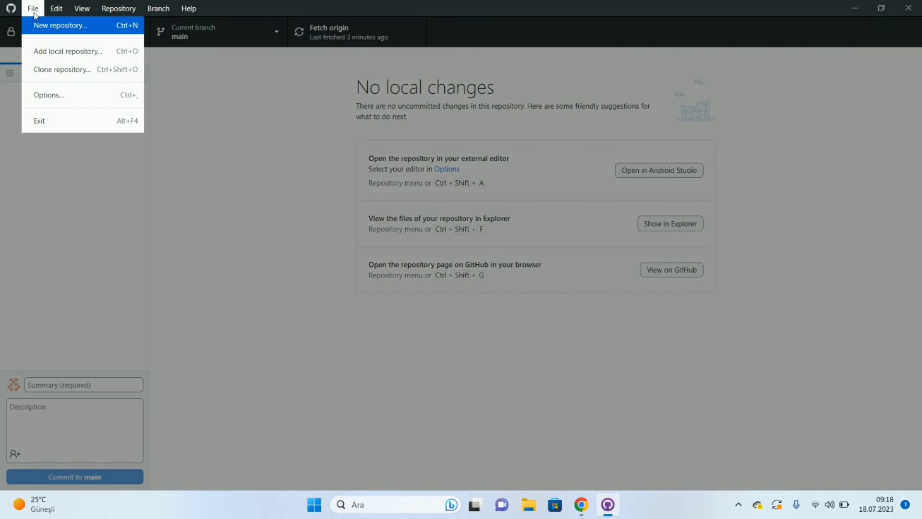
pyautogui.click(95, 29)
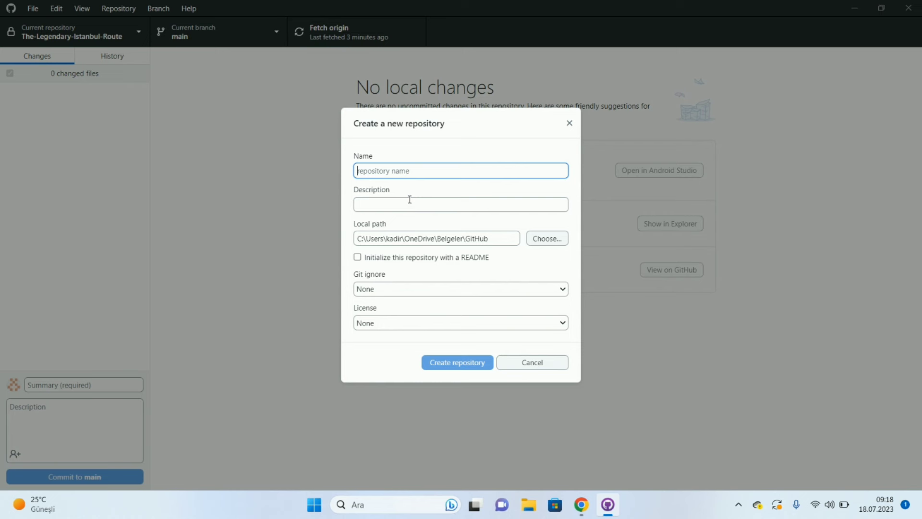
pyautogui.press('capslock')
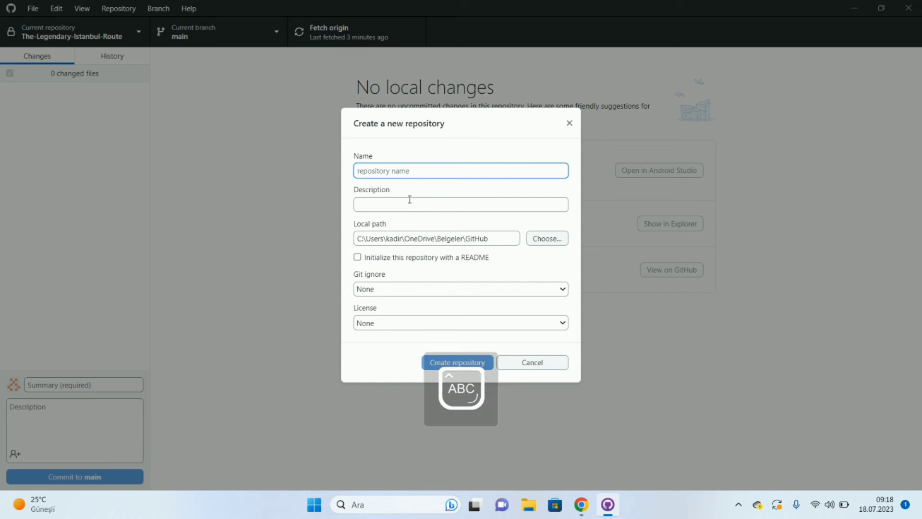
pyautogui.write('İ')
pyautogui.press('capslock')
pyautogui.write('nclude Run')
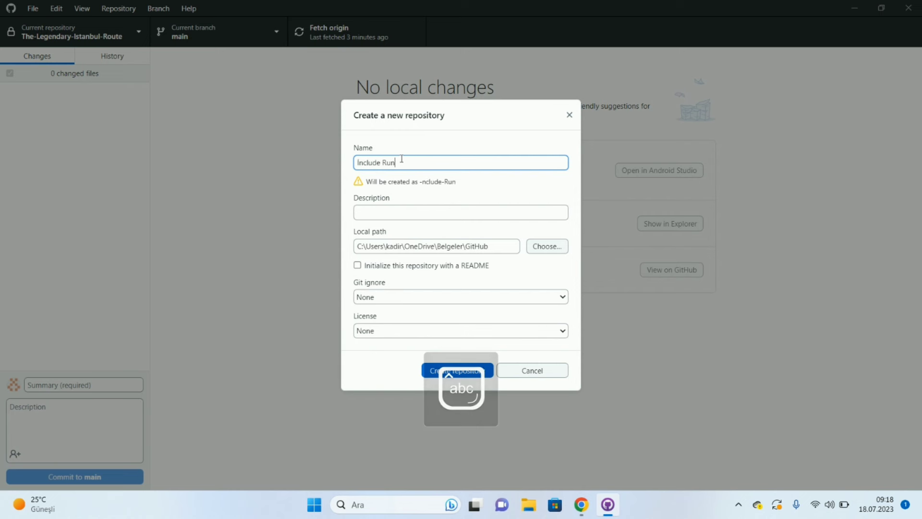
# Set the new repository's description to "Unity ile geliştirilmiştir.2D Masaüstü sürümler için geçerlidr.".
pyautogui.click(400, 209)
pyautogui.press('capslock')
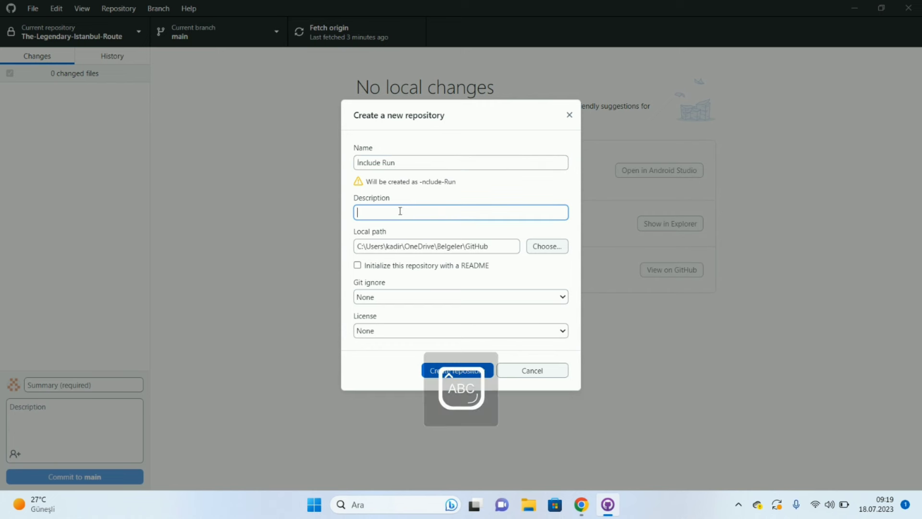
pyautogui.write('U')
pyautogui.press('capslock')
pyautogui.write('nity ile geliş')
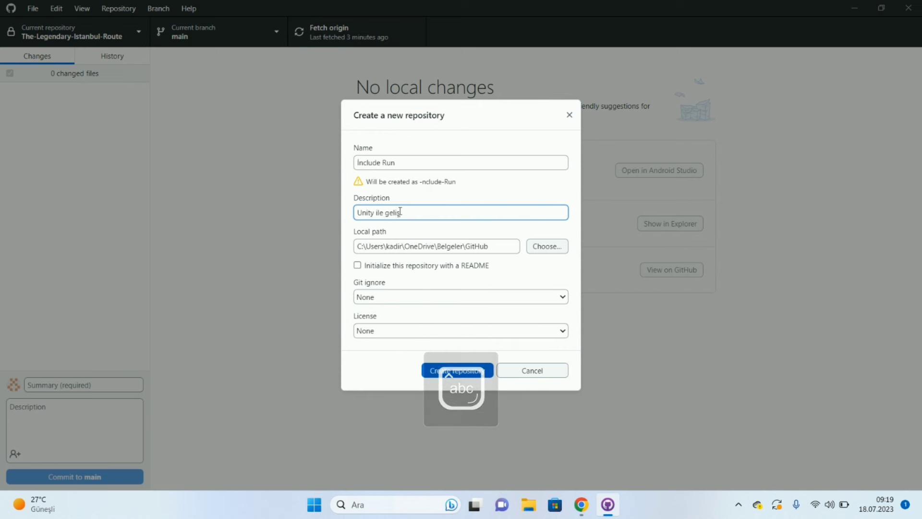
pyautogui.write('tirilmiş')
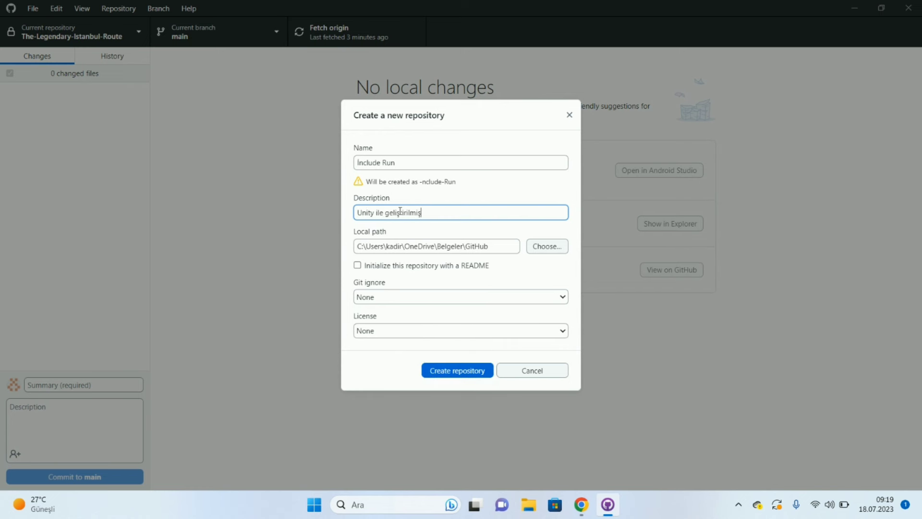
pyautogui.write('tir.2')
pyautogui.press('capslock')
pyautogui.write('D Masa')
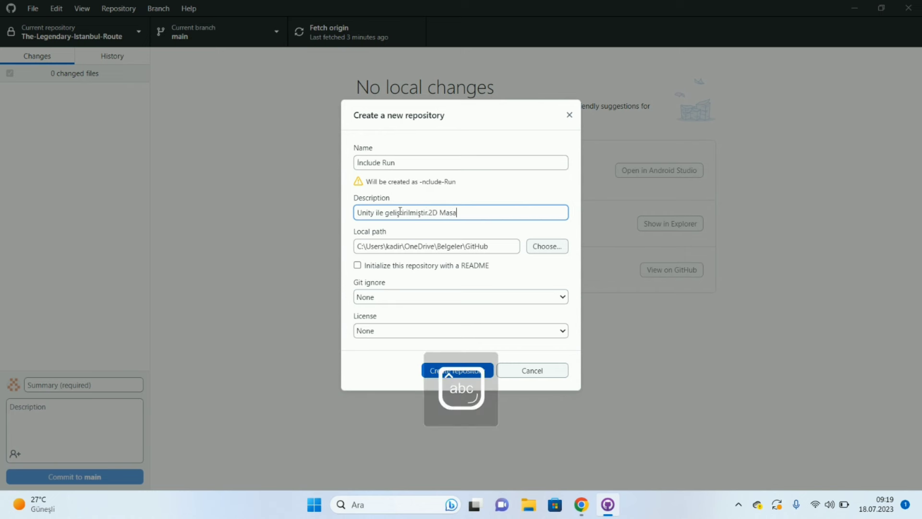
pyautogui.write('üstü sürümler için geçerlidır.')
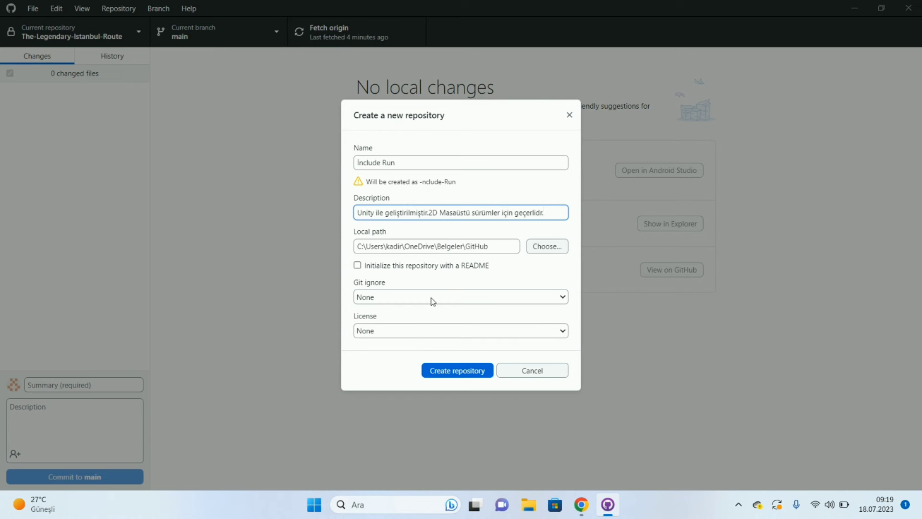
# Choose the Unity template as the new repository's Git ignore setting.
pyautogui.click(433, 301)
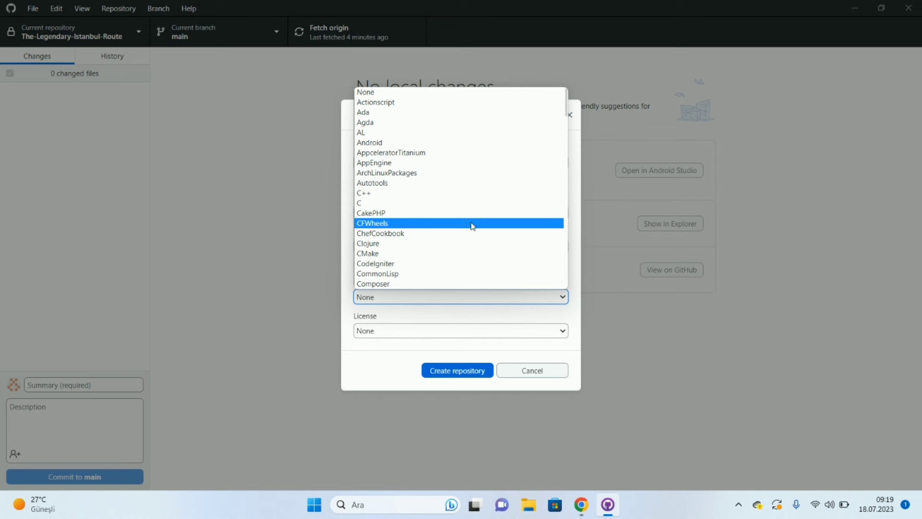
pyautogui.scroll(-8, 508, 229)
pyautogui.scroll(-15, 511, 242)
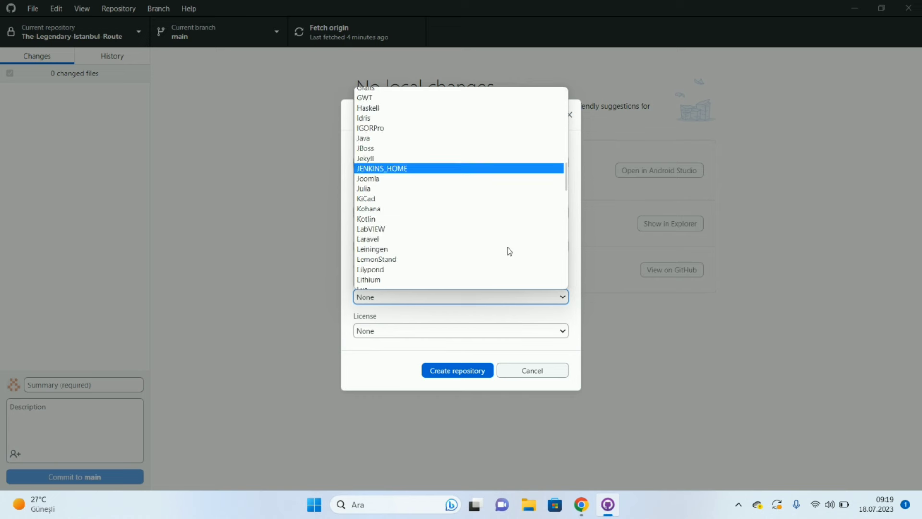
pyautogui.scroll(5, 504, 249)
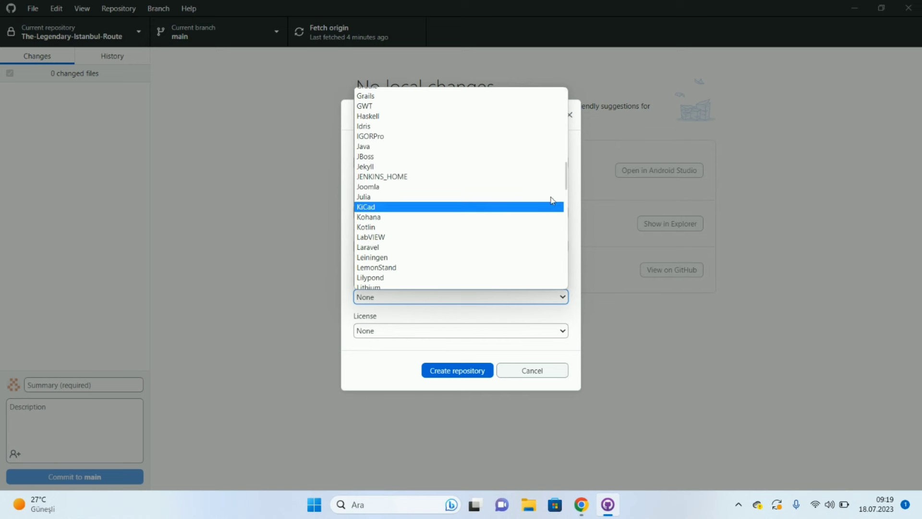
pyautogui.scroll(1, 568, 192)
pyautogui.moveTo(568, 191); pyautogui.dragTo(594, 258)
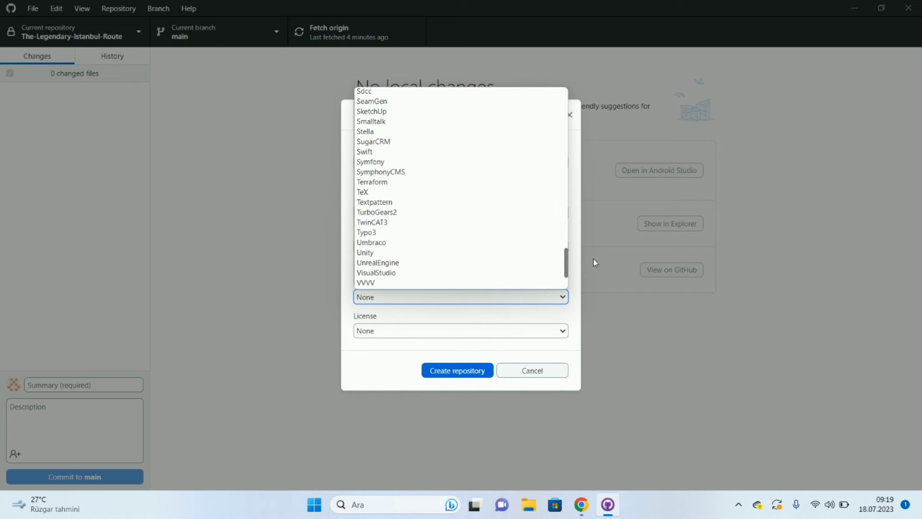
pyautogui.click(516, 257)
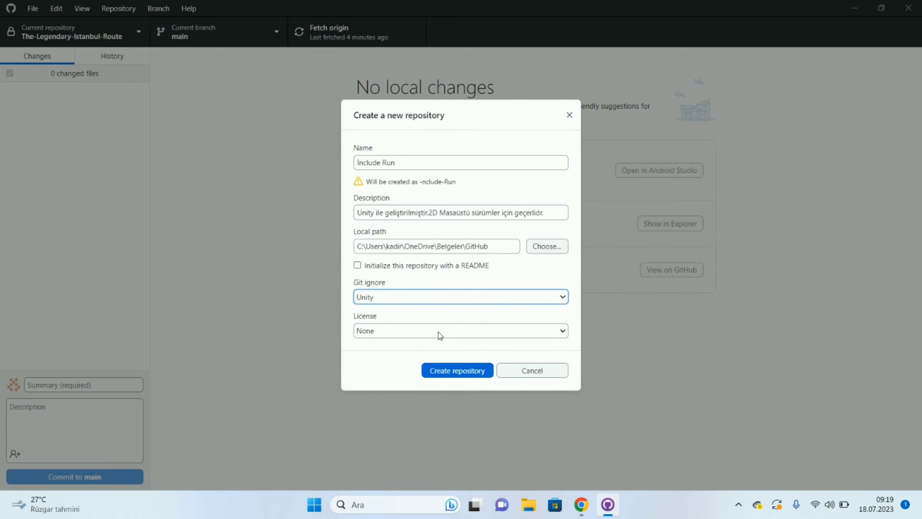
# Create the repository and publish it to GitHub.com with its code kept private.
pyautogui.click(484, 376)
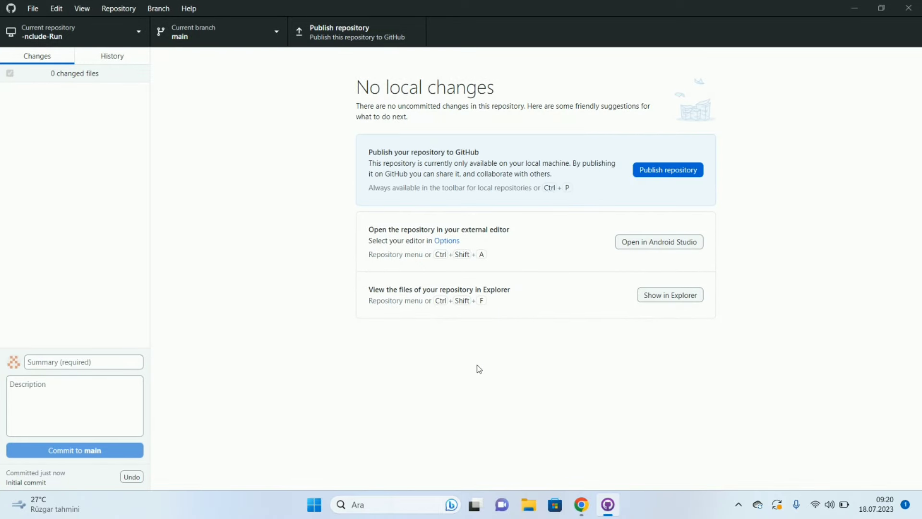
pyautogui.click(673, 173)
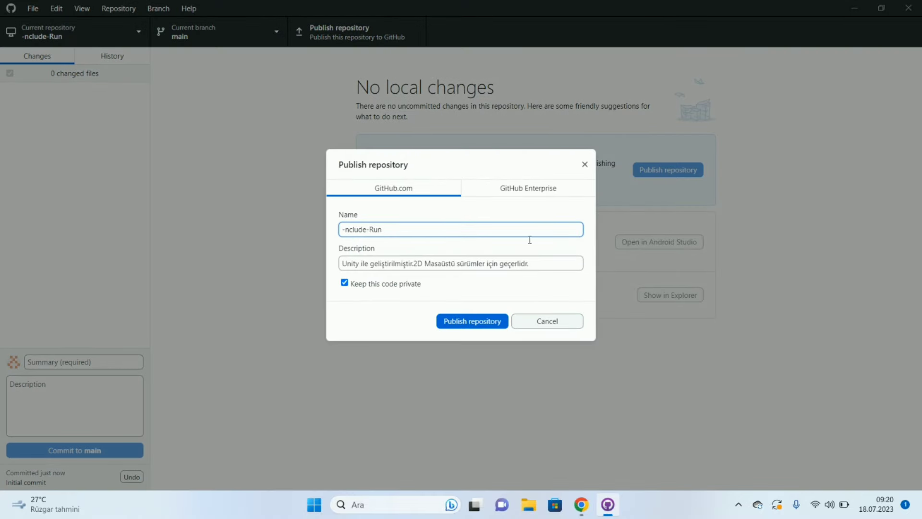
pyautogui.click(490, 325)
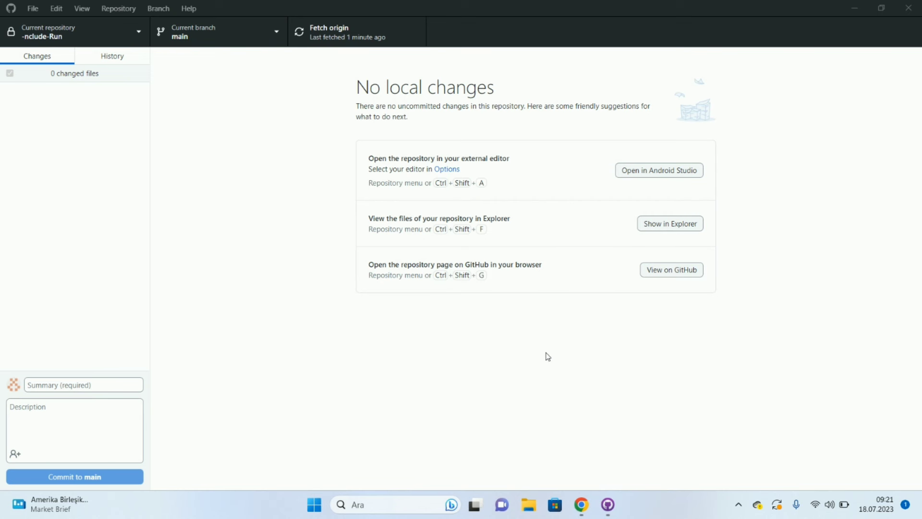
# Switch to File Explorer, open the source\repos folder in the user's profile on drive C, and select the İnclude Run project folder.
pyautogui.click(528, 505)
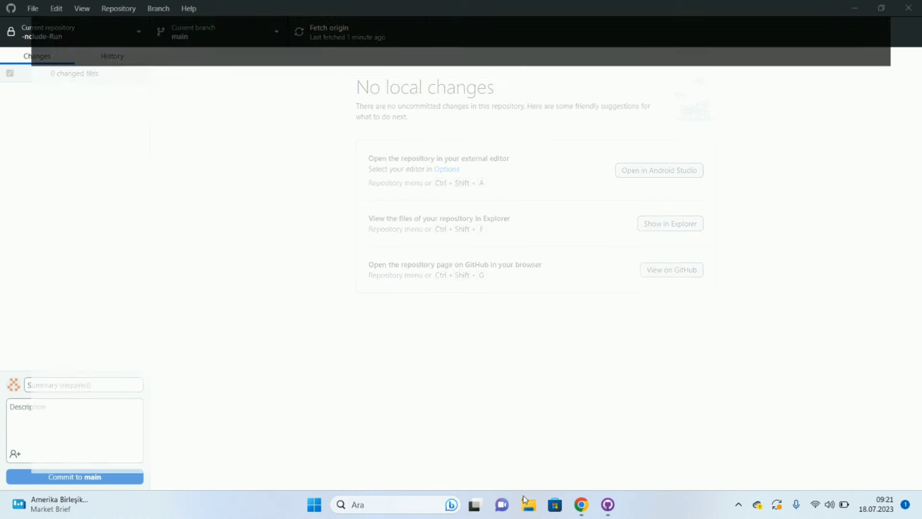
pyautogui.click(52, 440)
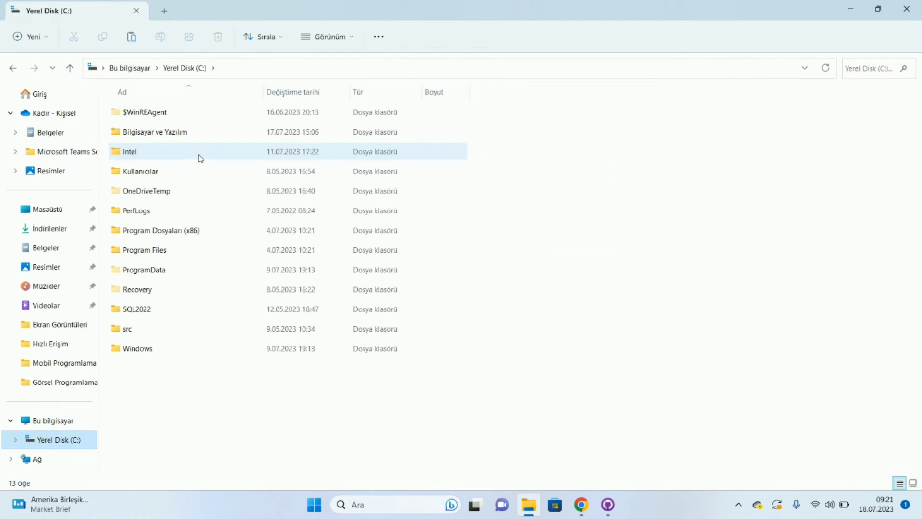
pyautogui.doubleClick(195, 167)
pyautogui.doubleClick(221, 130)
pyautogui.scroll(-3, 236, 388)
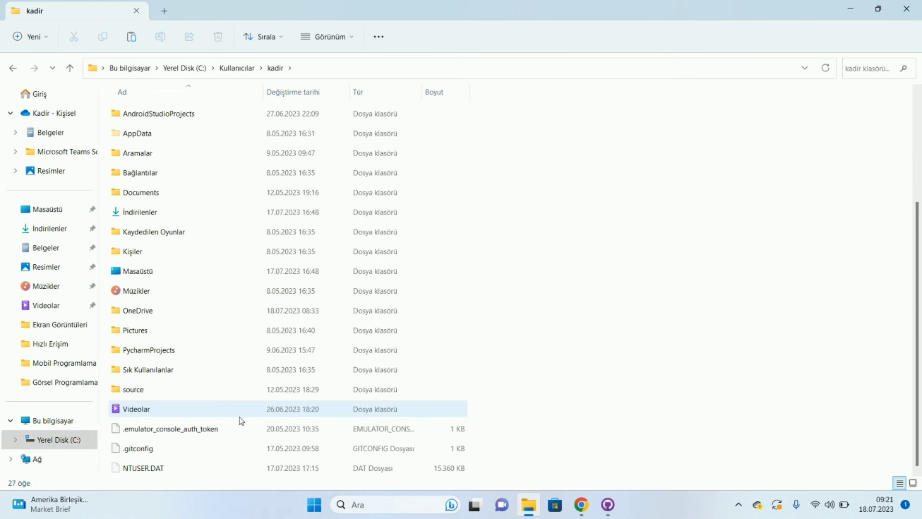
pyautogui.doubleClick(200, 398)
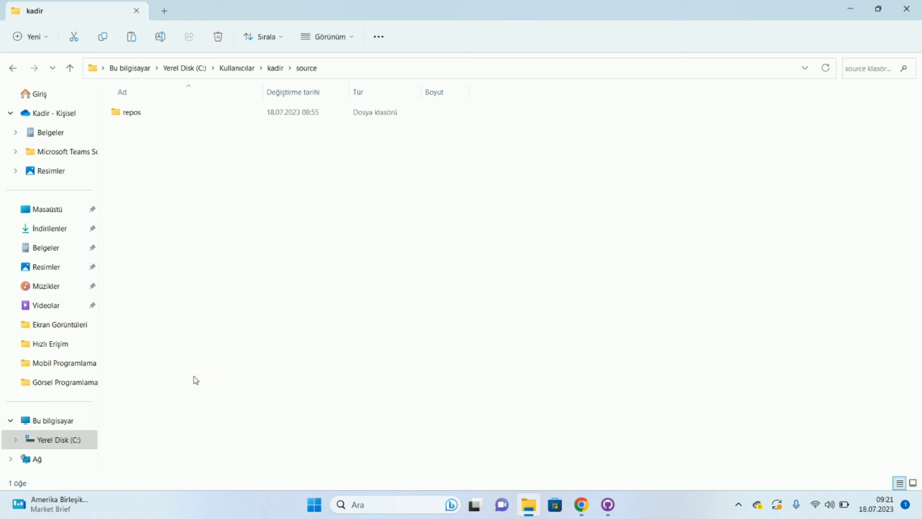
pyautogui.doubleClick(207, 117)
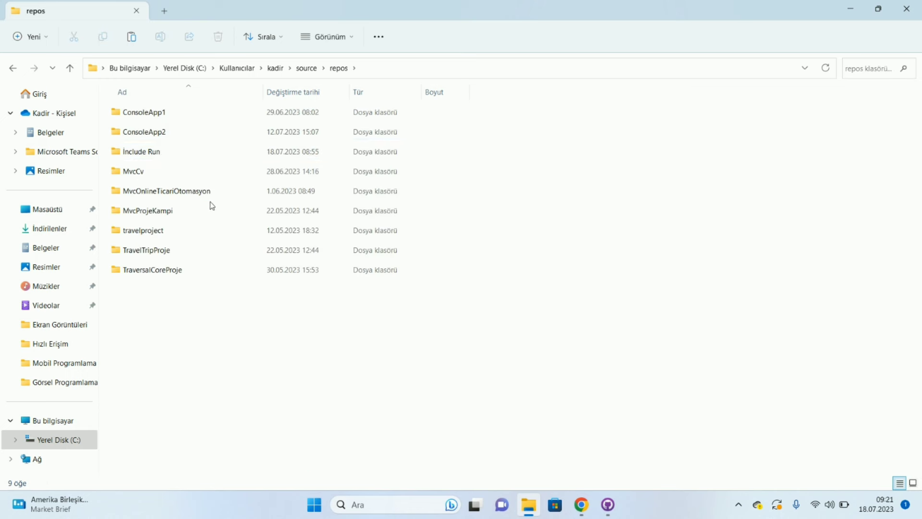
pyautogui.click(183, 153)
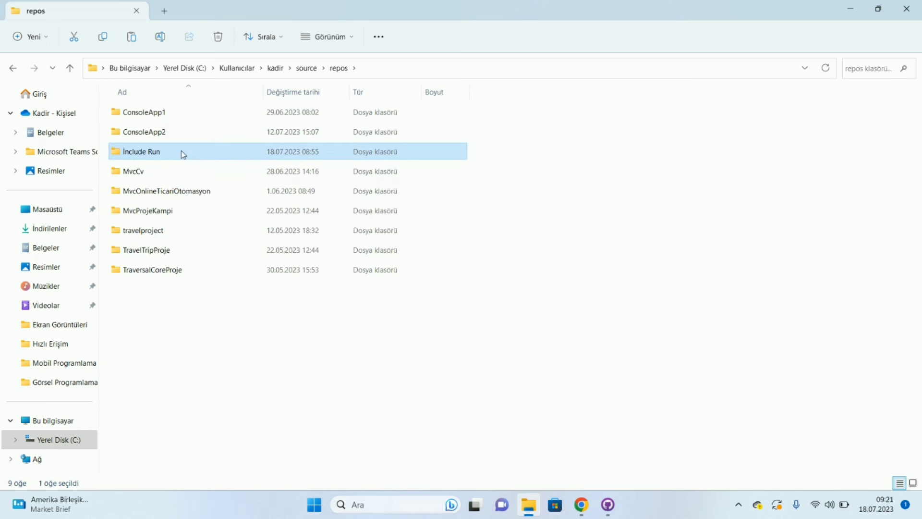
# Open the -nclude-Run repository folder inside the GitHub folder in Belgeler.
pyautogui.click(74, 248)
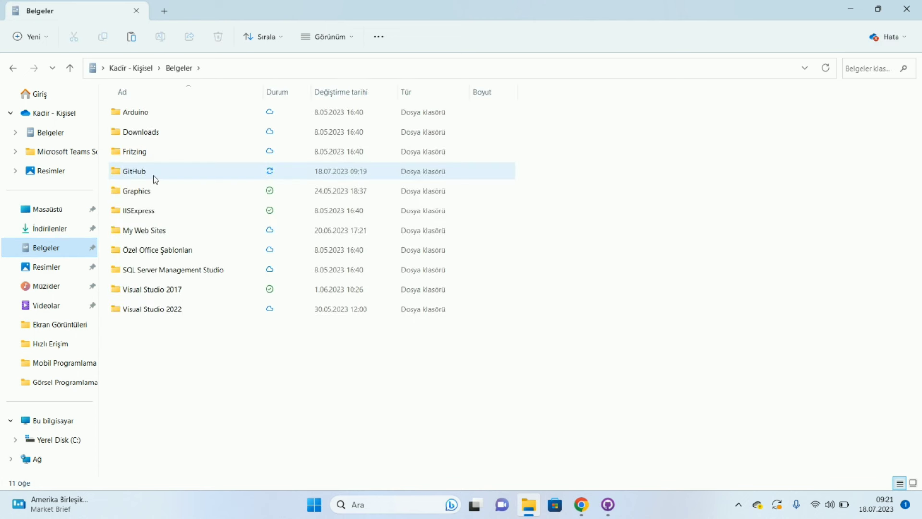
pyautogui.doubleClick(154, 175)
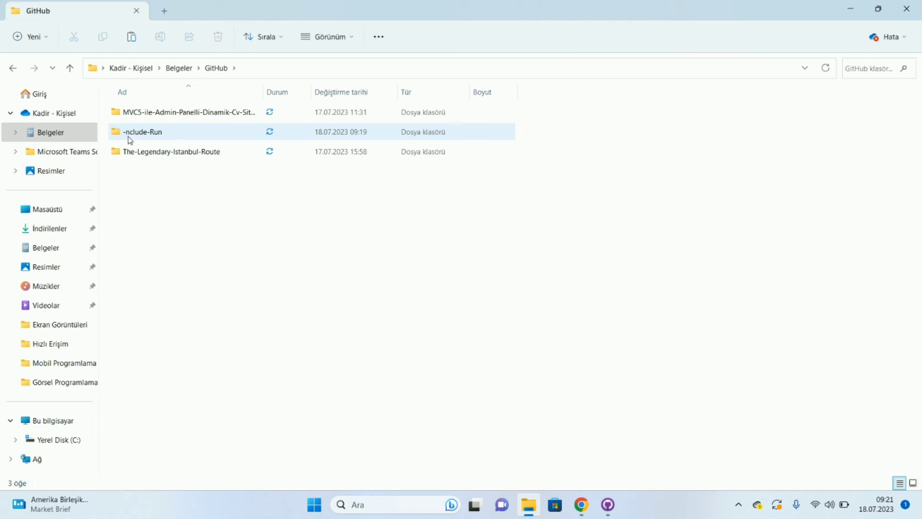
pyautogui.doubleClick(174, 133)
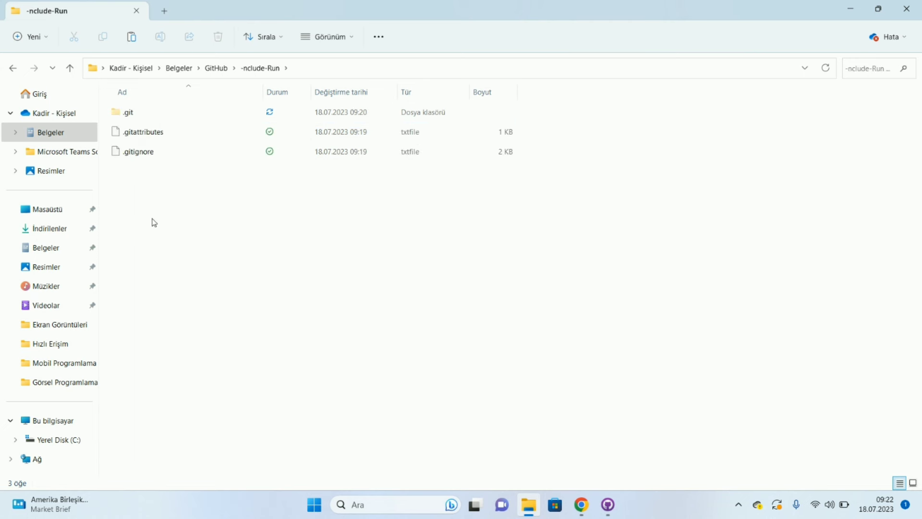
# Paste the İnclude Run project folder into the -nclude-Run repository folder, and switch to GitHub Desktop to review the changed files.
pyautogui.hotkey('ctrl', 'v')
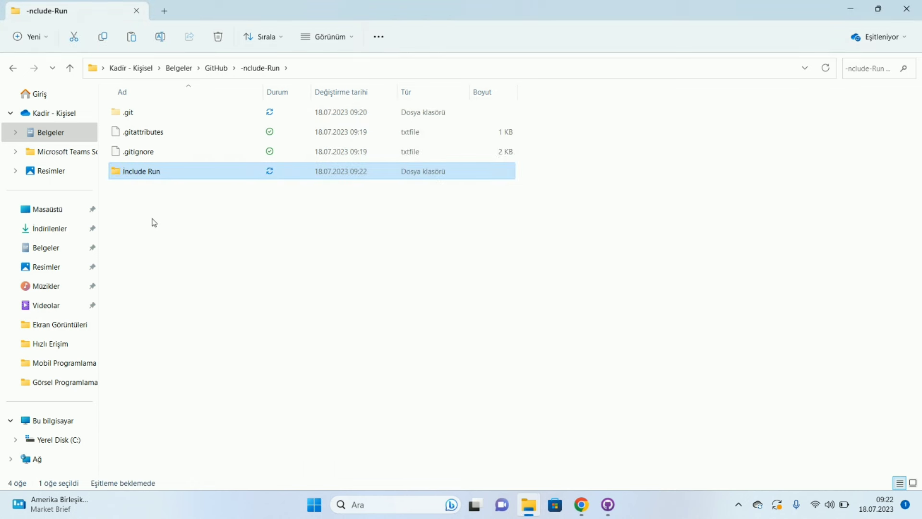
pyautogui.click(163, 211)
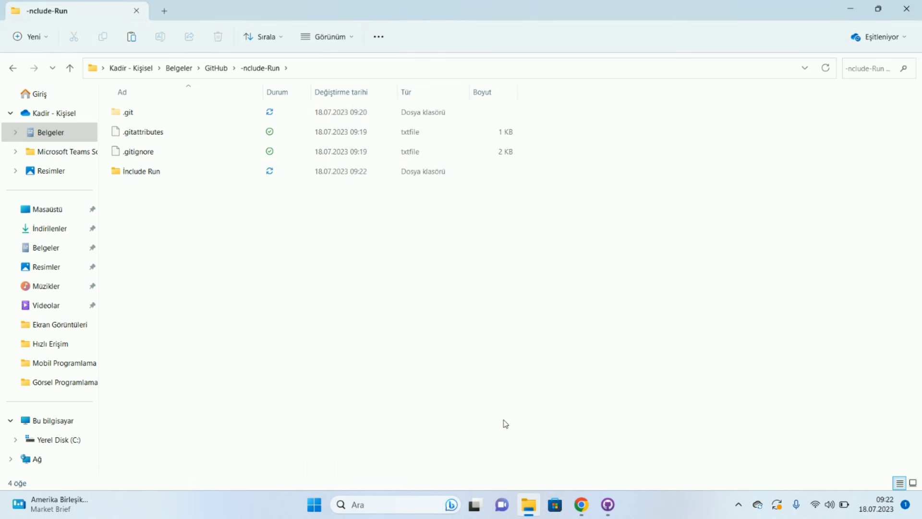
pyautogui.click(606, 503)
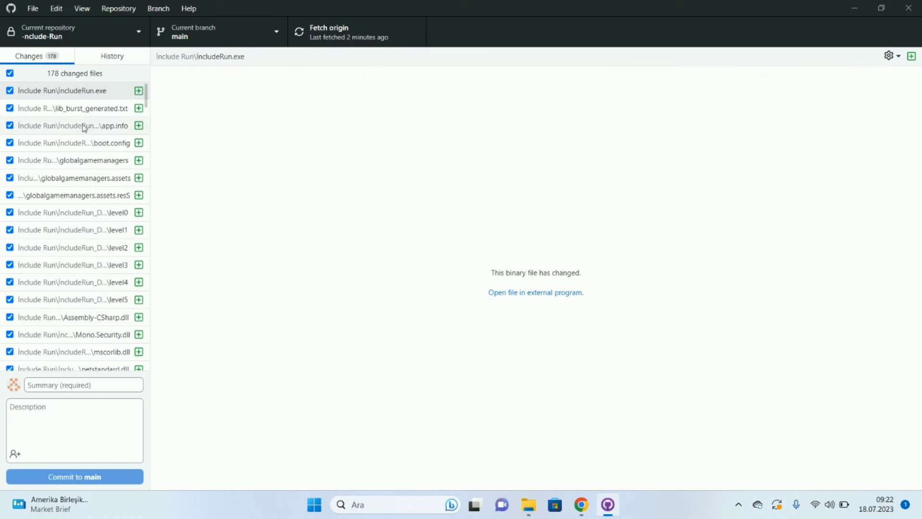
pyautogui.moveTo(146, 96); pyautogui.dragTo(235, 362)
# Enter the commit summary "İnclude Run" and the description "2d Masaüstü oyunlar için geliştirilmiştir.".
pyautogui.click(55, 386)
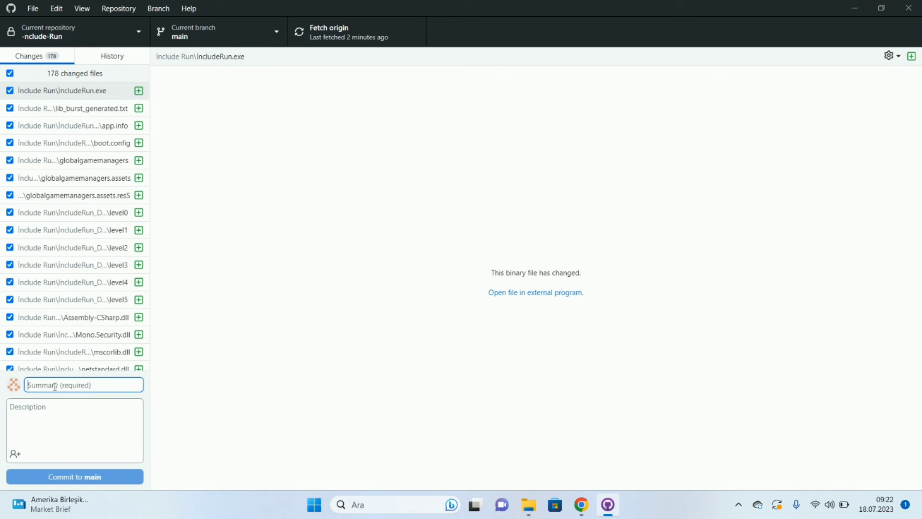
pyautogui.write('İnclude Run')
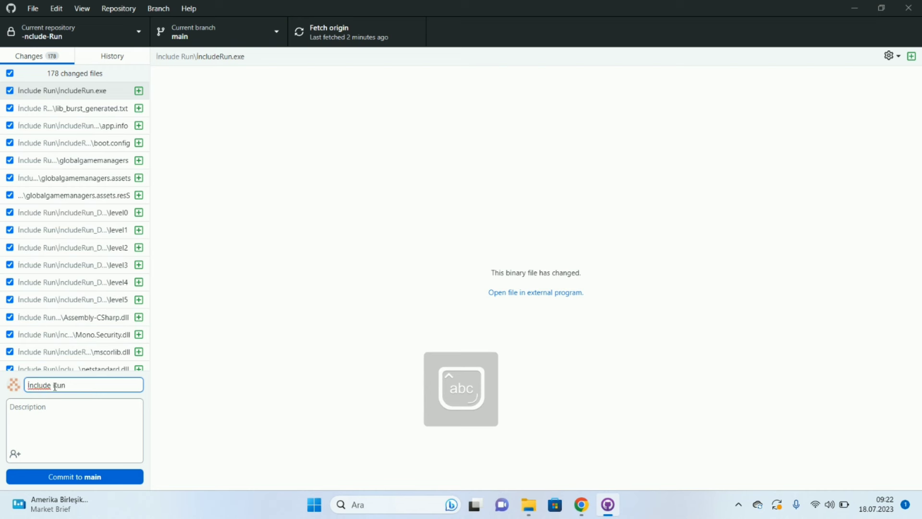
pyautogui.click(58, 414)
pyautogui.write('2d M')
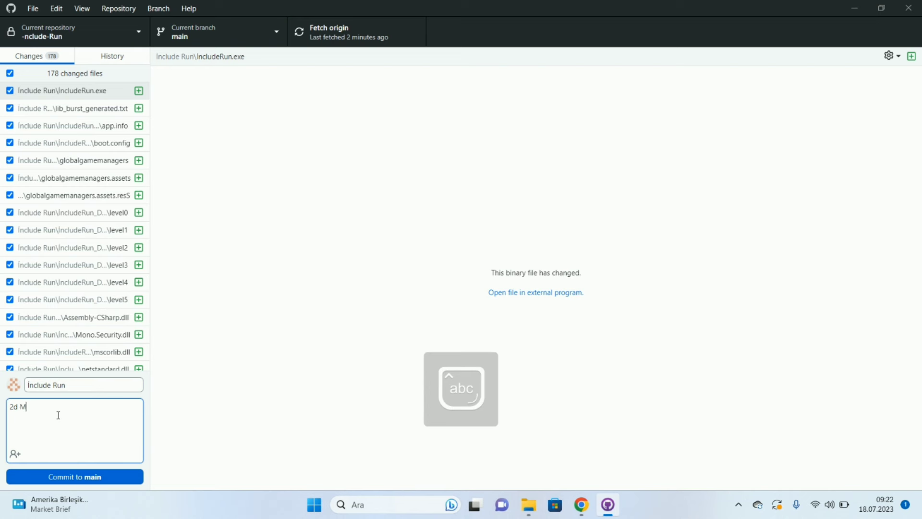
pyautogui.write('asaüstü oyunlar iç')
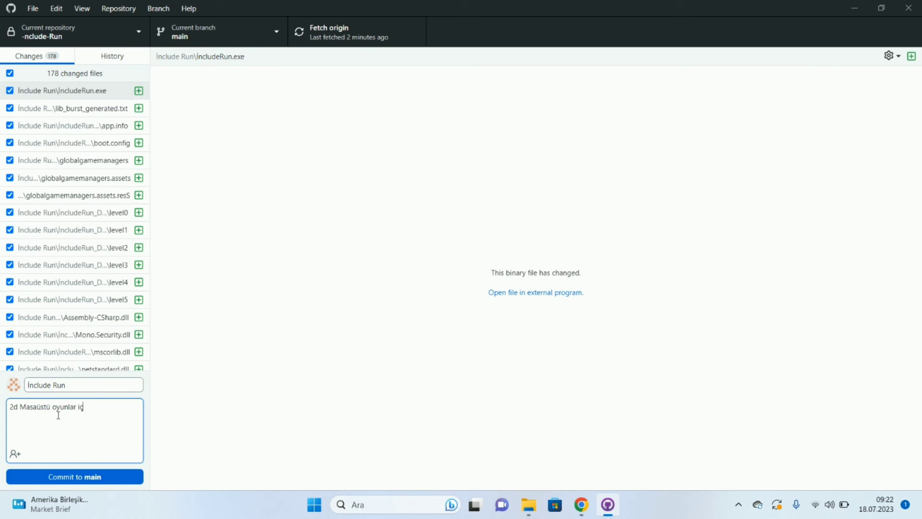
pyautogui.write('in geliştirilmiş')
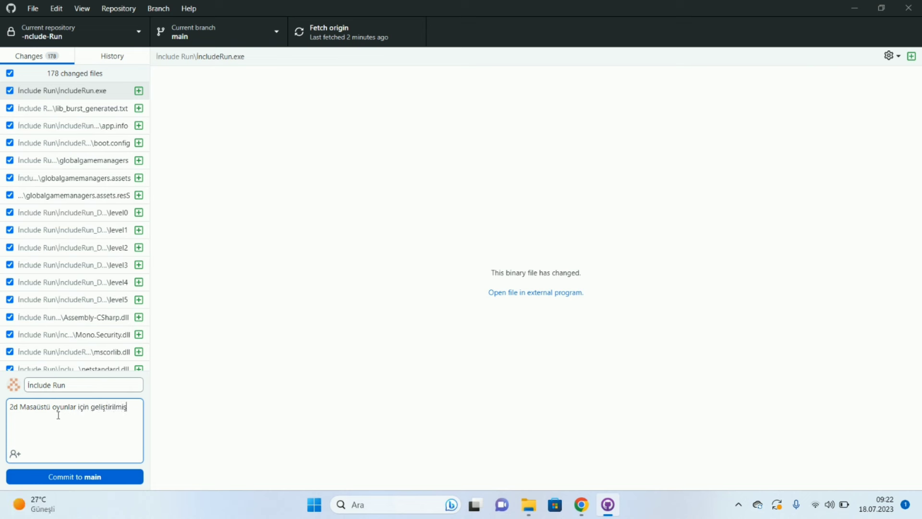
pyautogui.write('itir.')
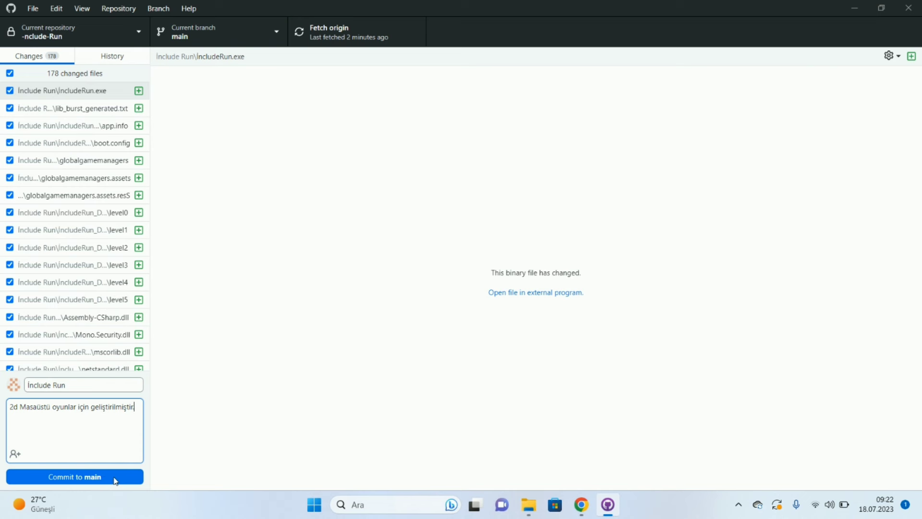
# Commit the project files to the main branch and push the commit to origin.
pyautogui.click(115, 480)
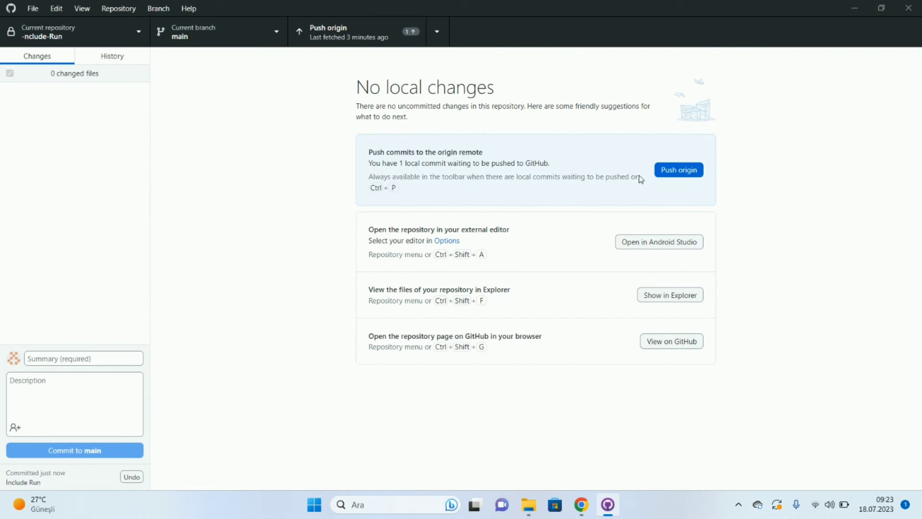
pyautogui.click(671, 175)
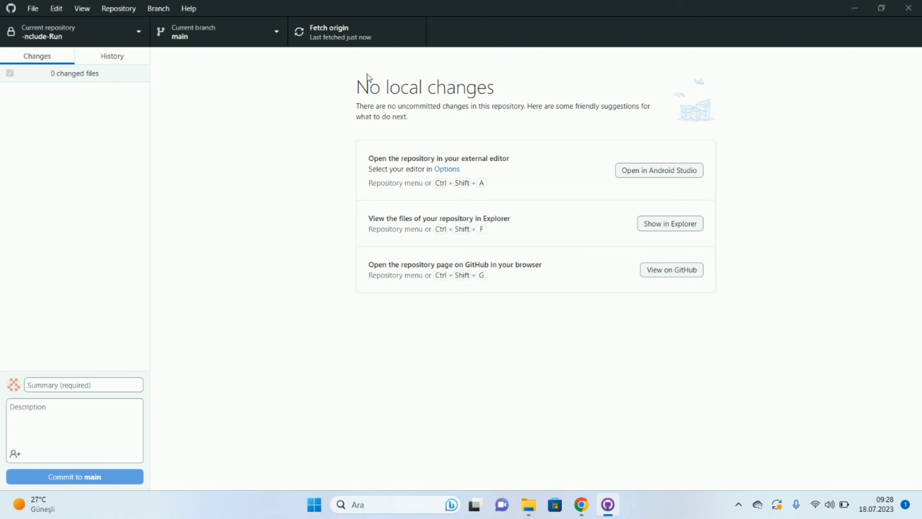
# Switch to Chrome, reload the GitHub dashboard, and open the İnclude Run folder in the -nclude-Run repository.
pyautogui.moveTo(588, 501)
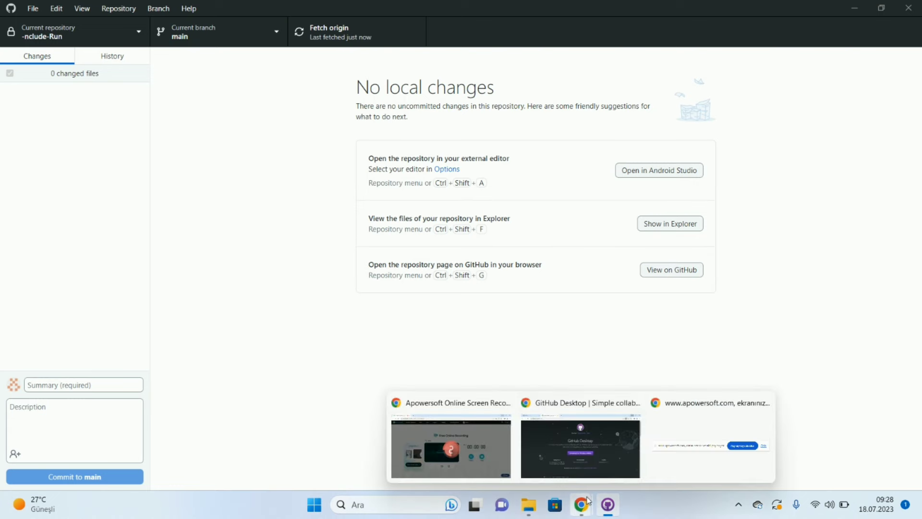
pyautogui.click(580, 444)
pyautogui.click(46, 5)
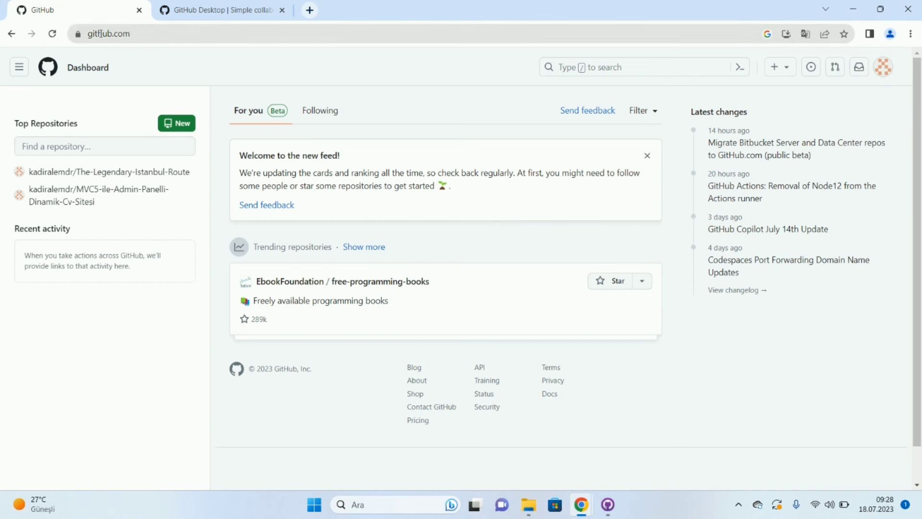
pyautogui.press('F5')
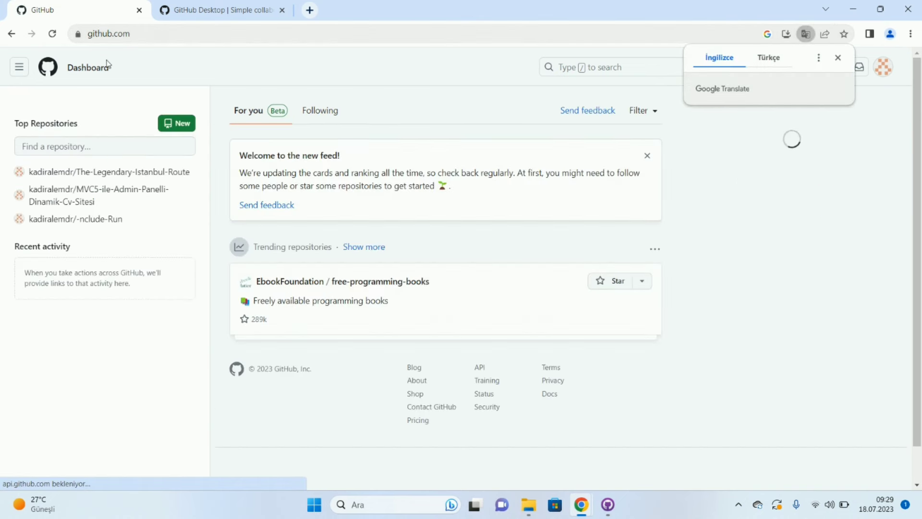
pyautogui.click(85, 223)
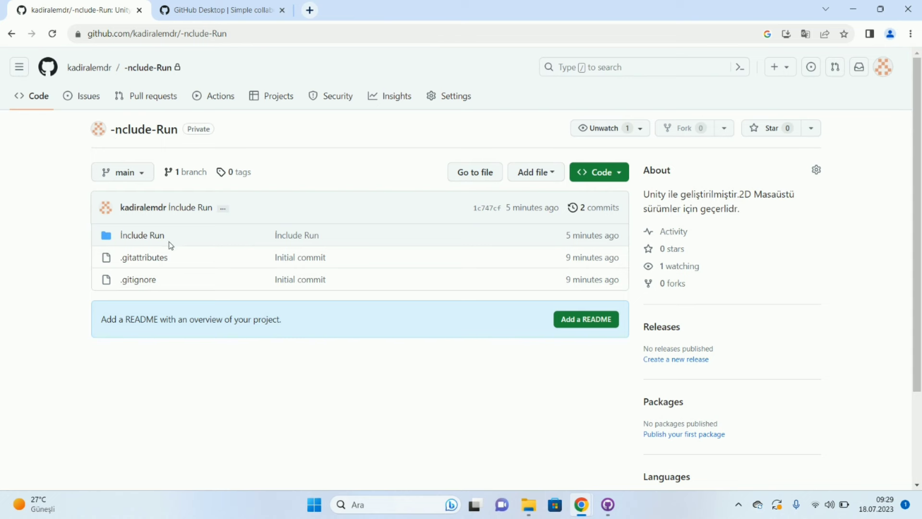
pyautogui.click(151, 236)
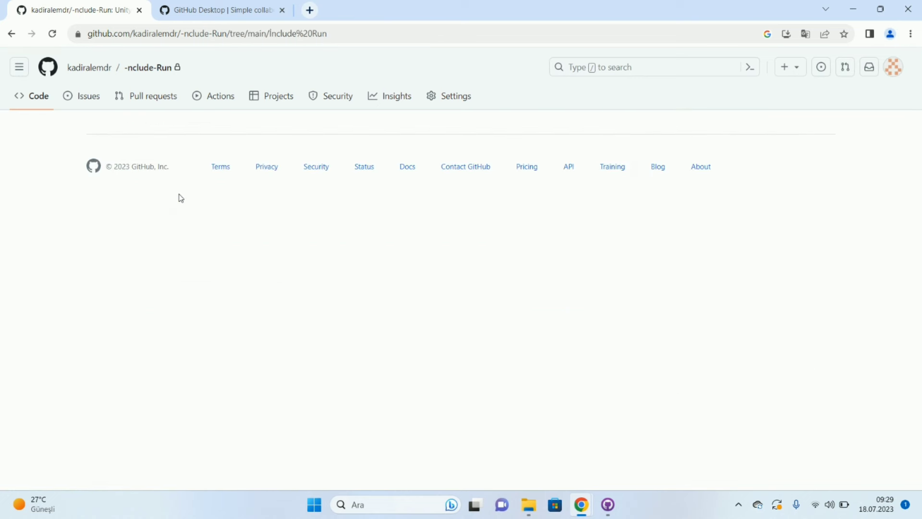